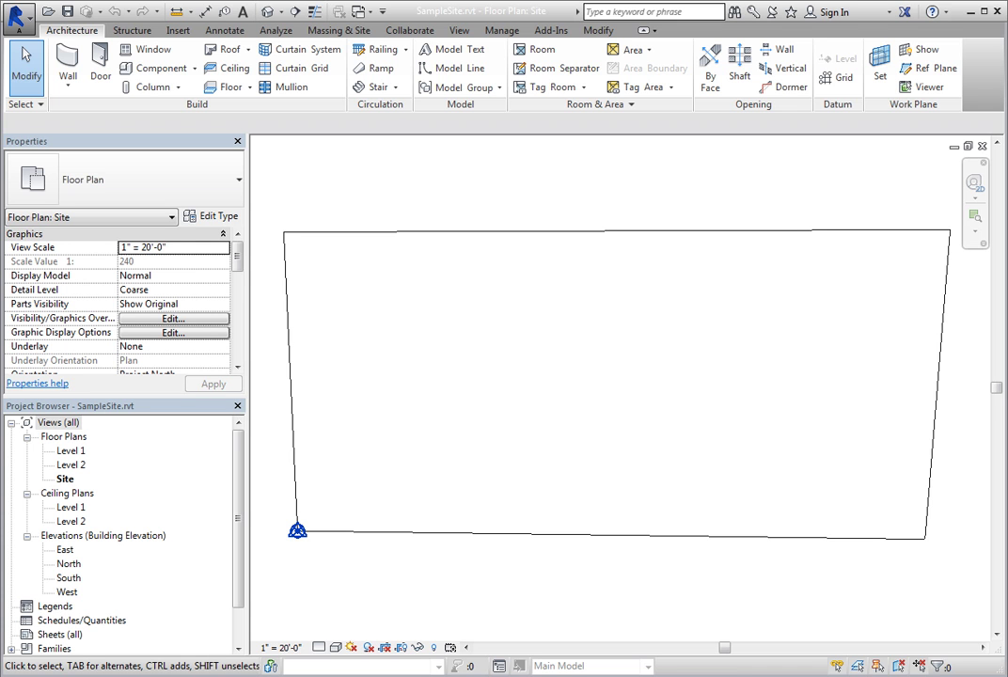
Show the Insert ribbon tools on the SampleSite Site floor plan.
click(178, 30)
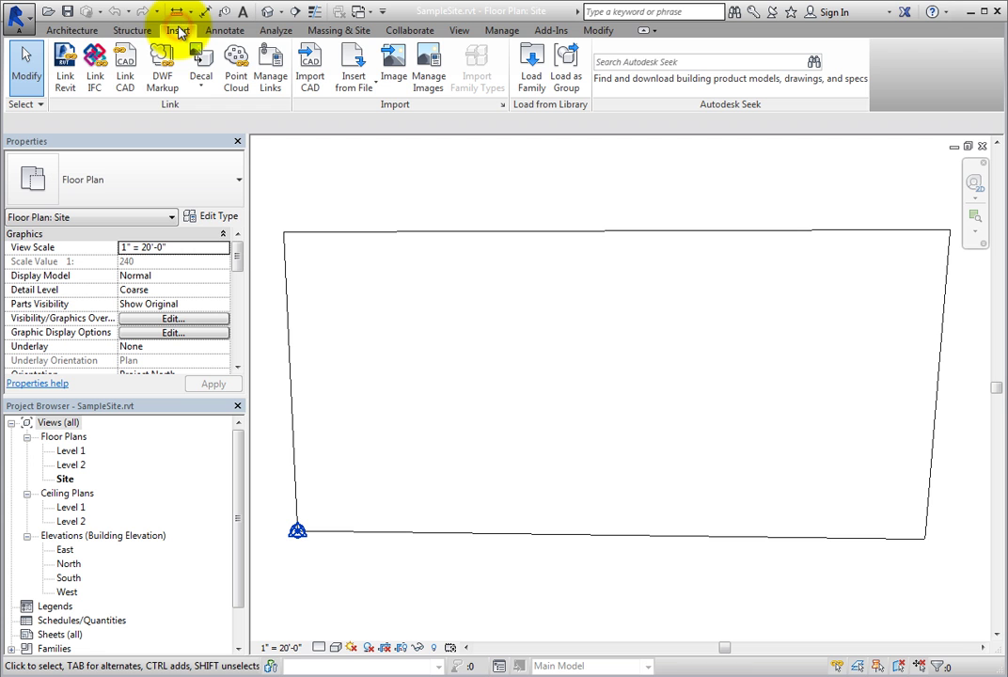
Link SampleBuilding1.rvt with Auto - By Shared Coordinates positioning and dismiss the coordinate-system warning.
click(66, 80)
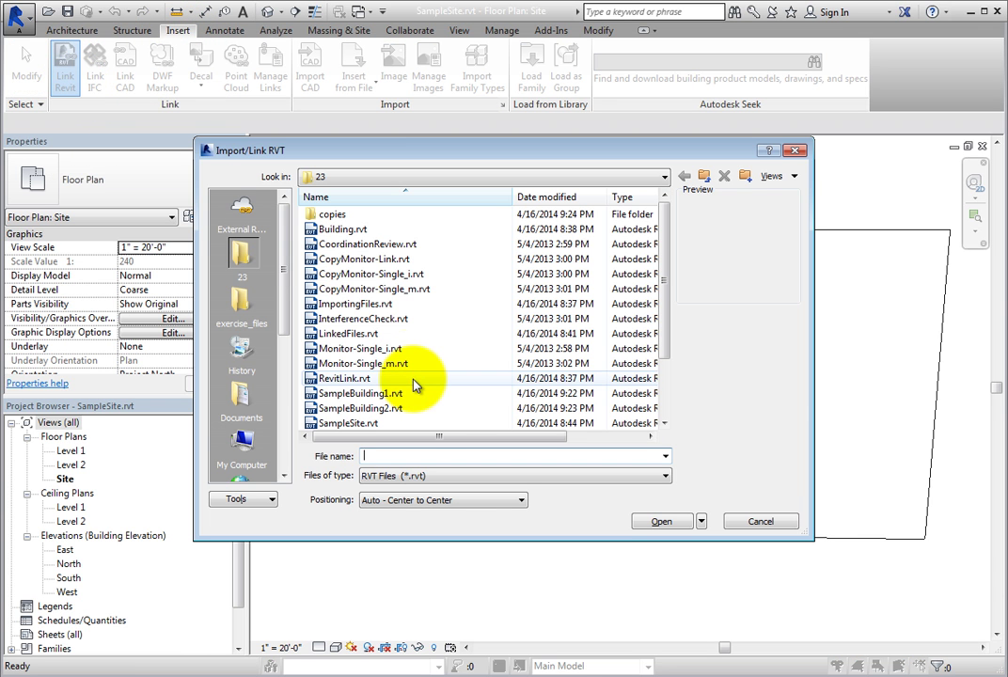
click(421, 402)
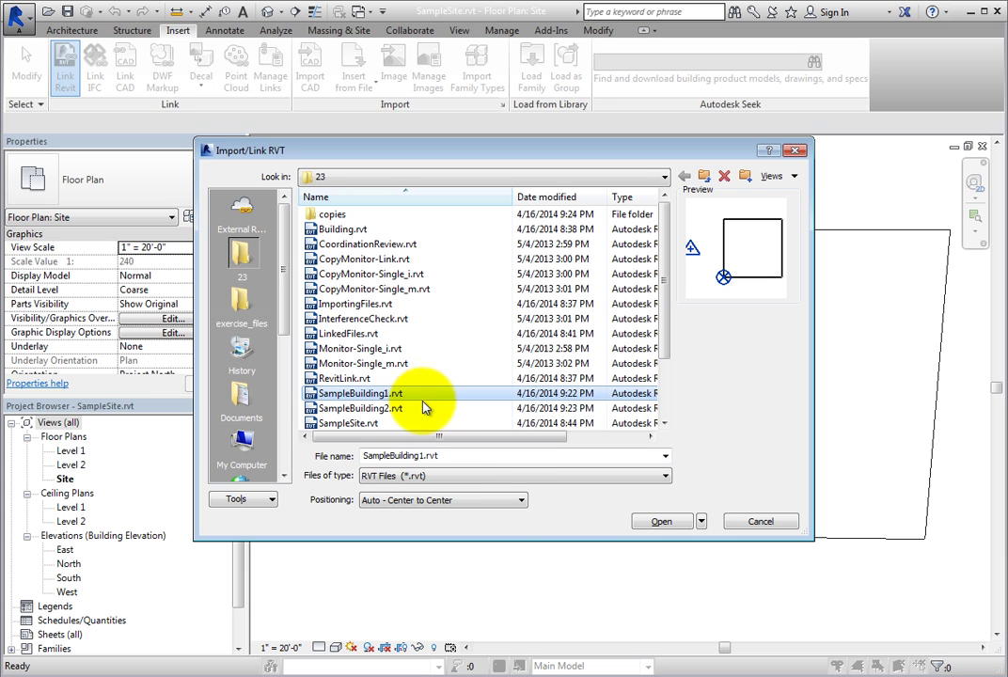
click(514, 508)
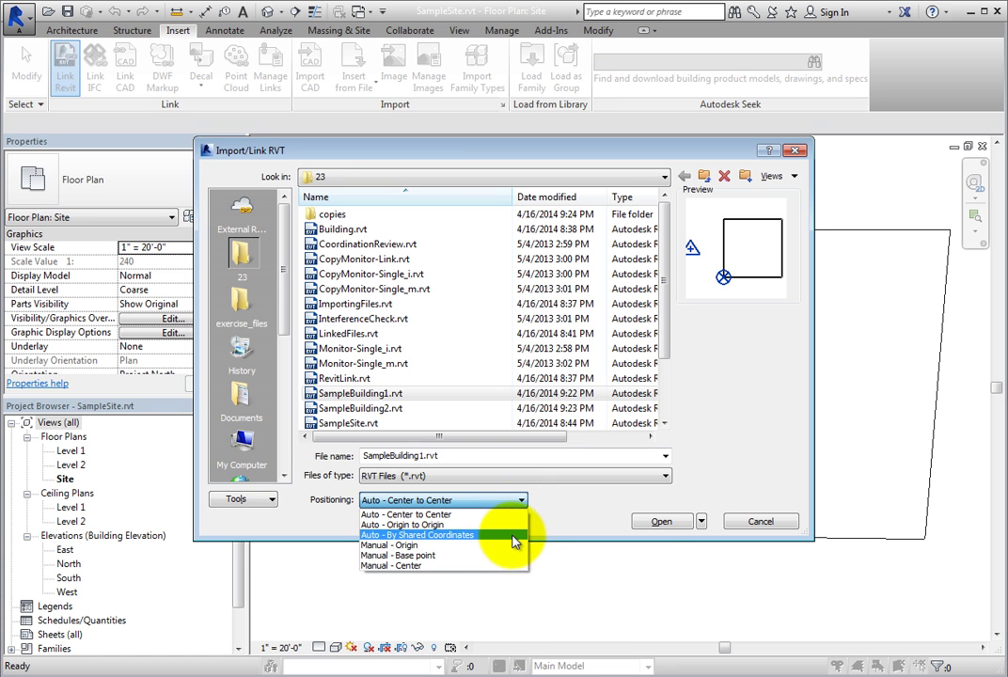
click(512, 534)
click(655, 523)
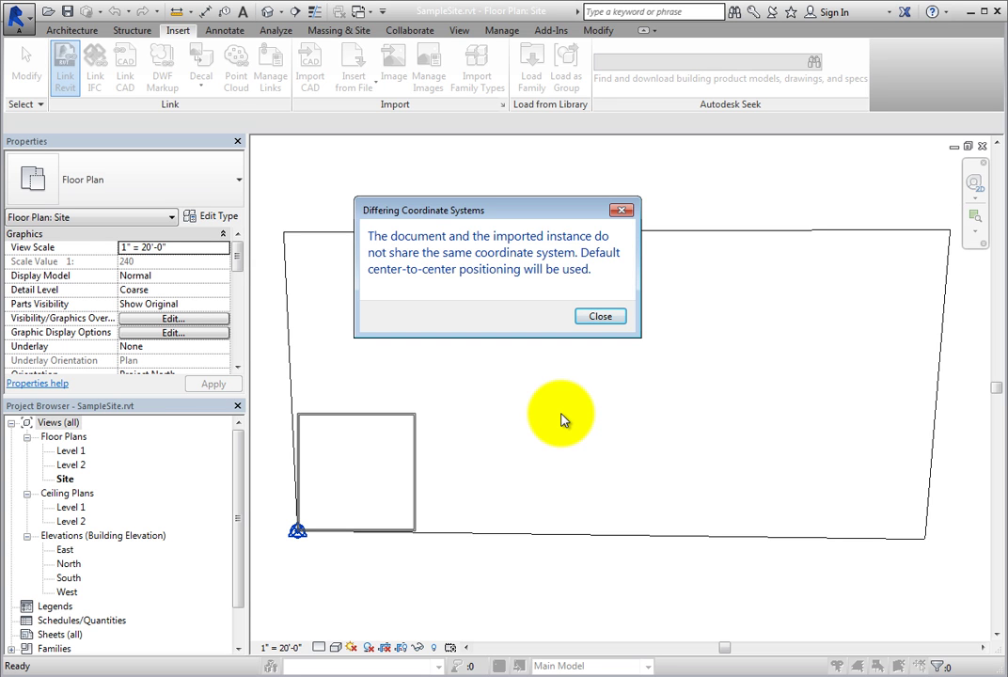
click(598, 316)
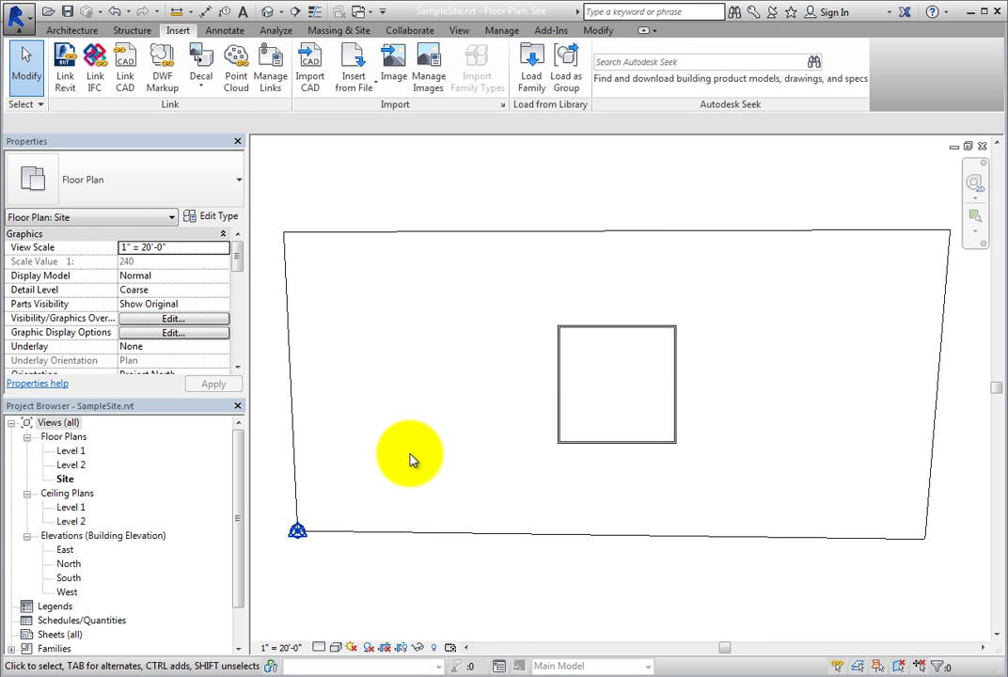
Undo the SampleBuilding1 link, confirming Yes at the Proceed with Undo prompt.
click(117, 12)
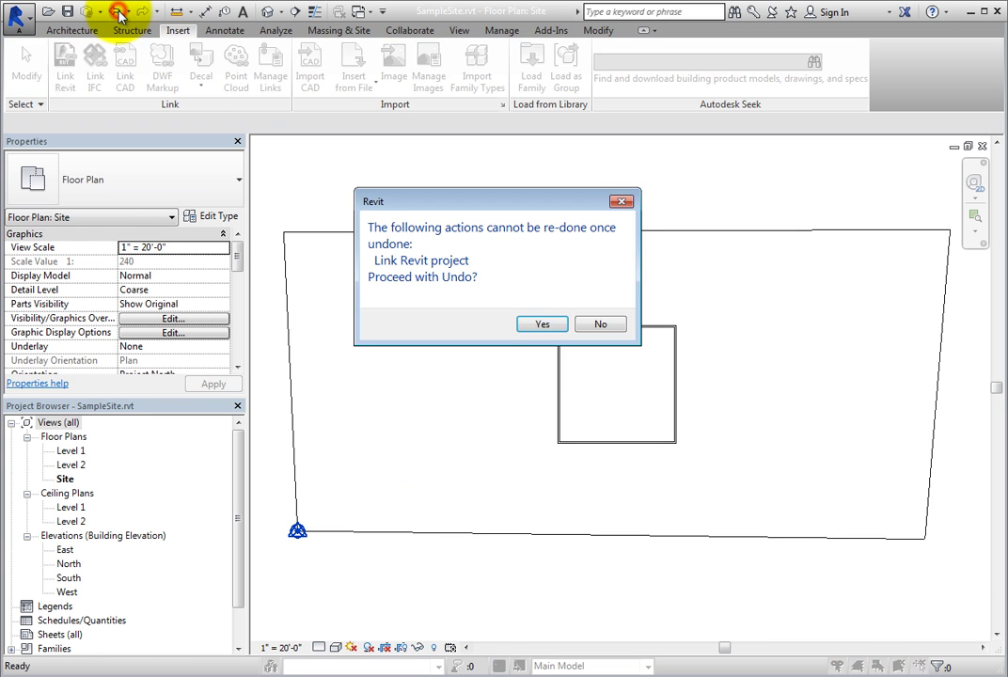
click(540, 325)
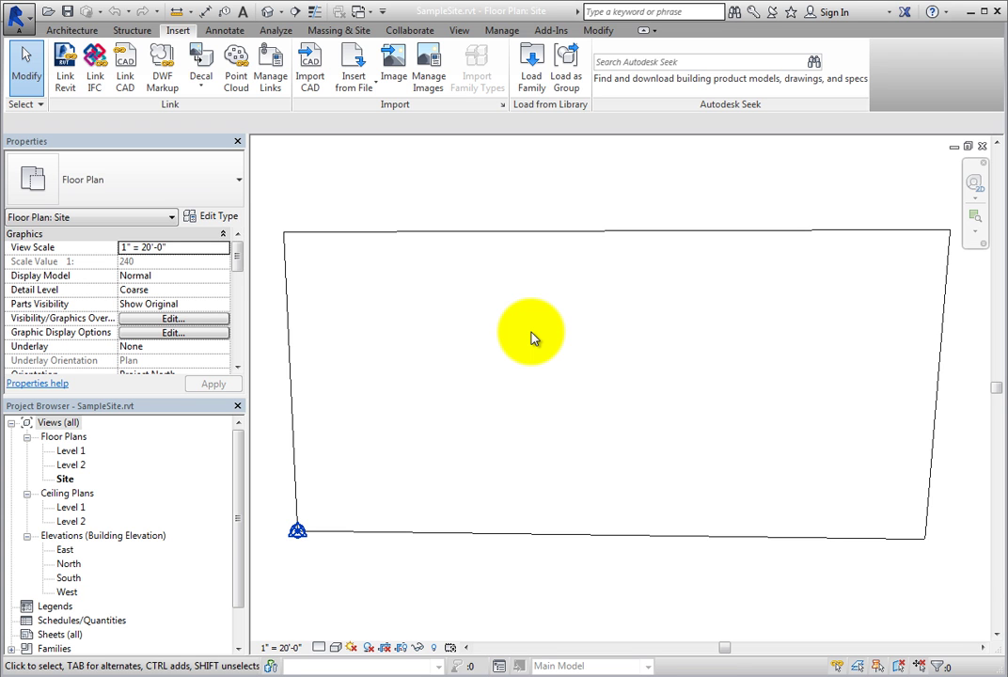
Link SampleBuilding1.rvt again with Auto - Origin to Origin positioning.
click(68, 83)
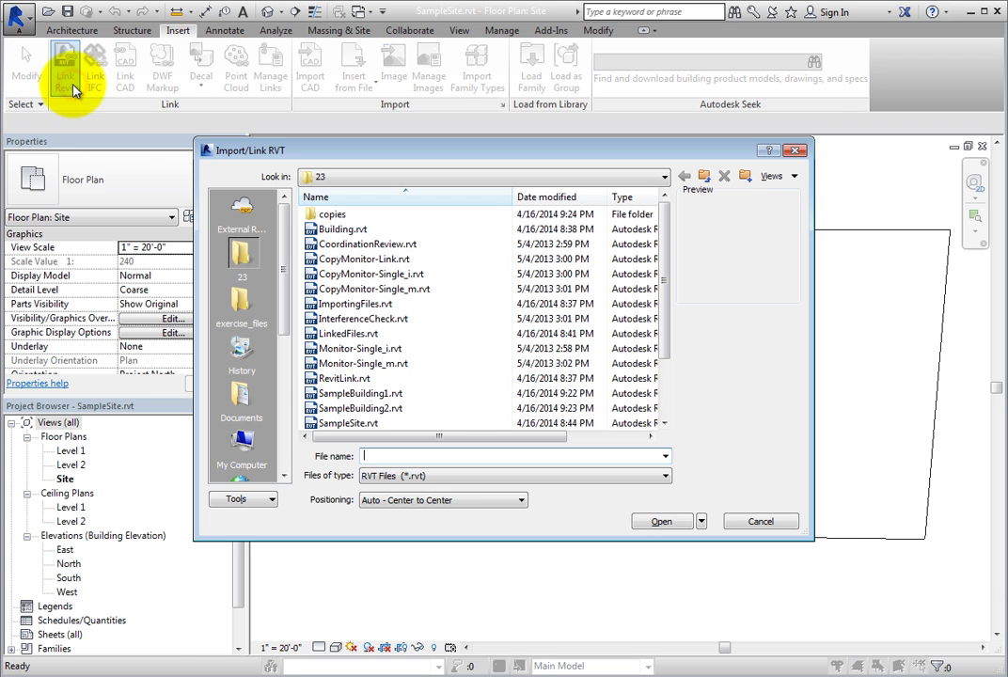
click(421, 395)
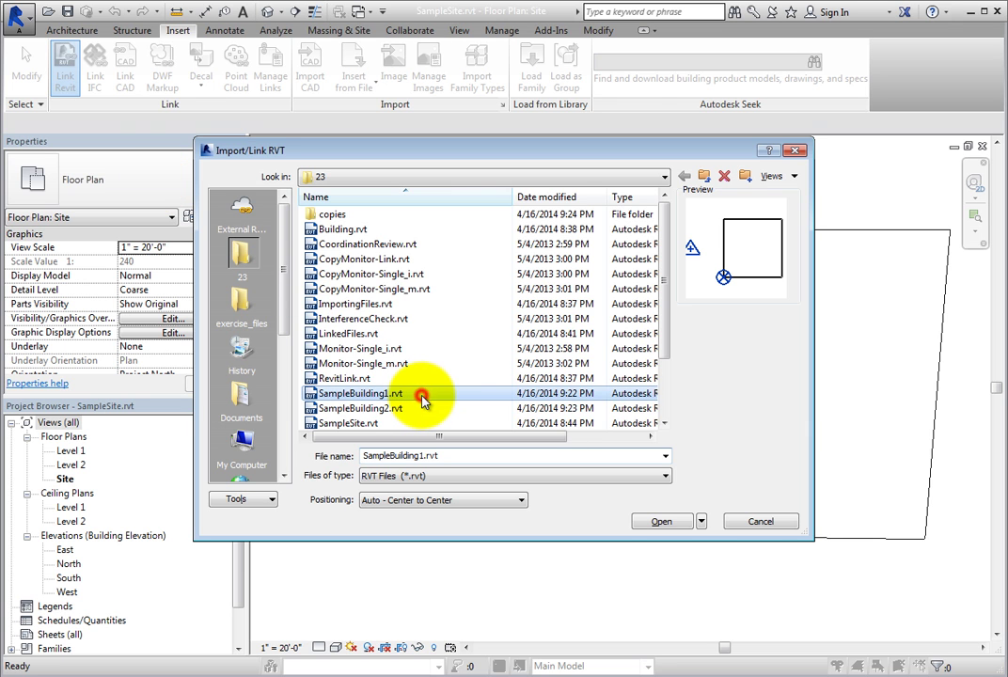
click(521, 500)
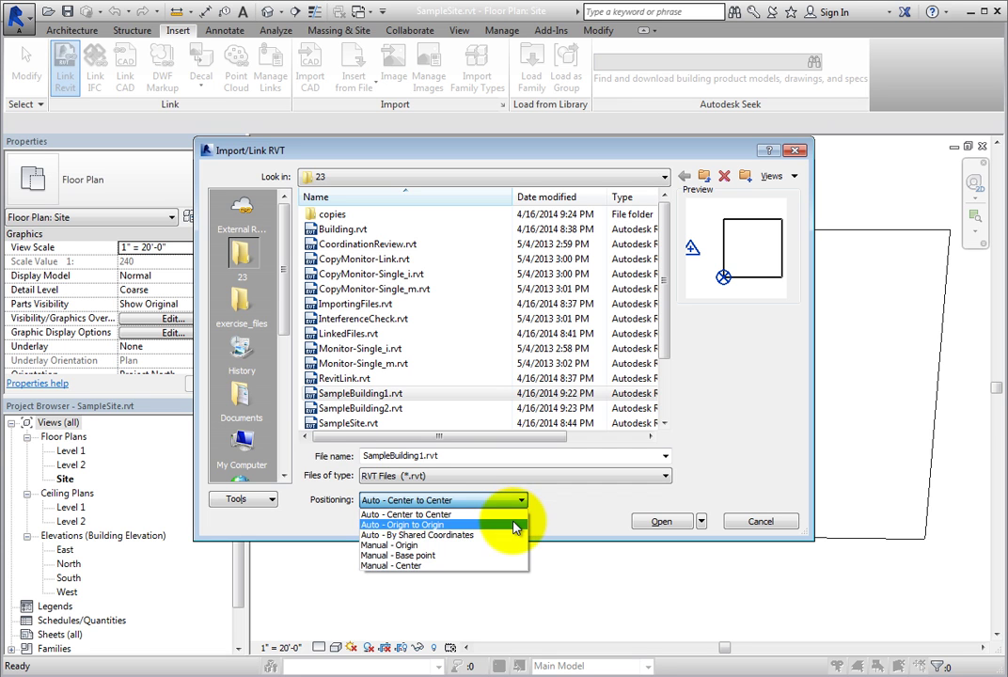
click(514, 525)
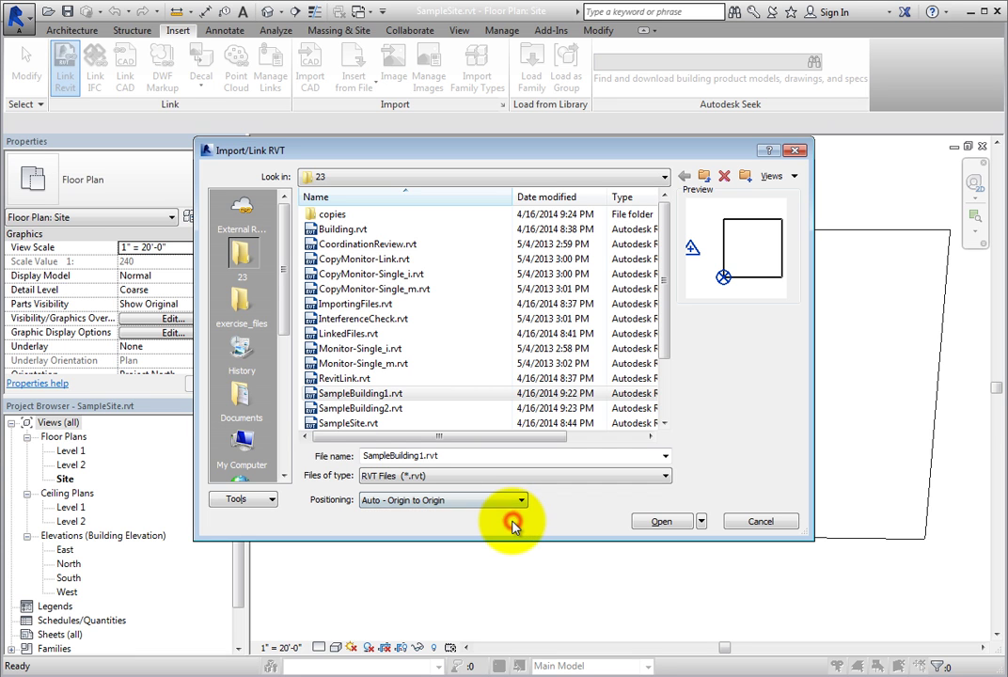
click(652, 522)
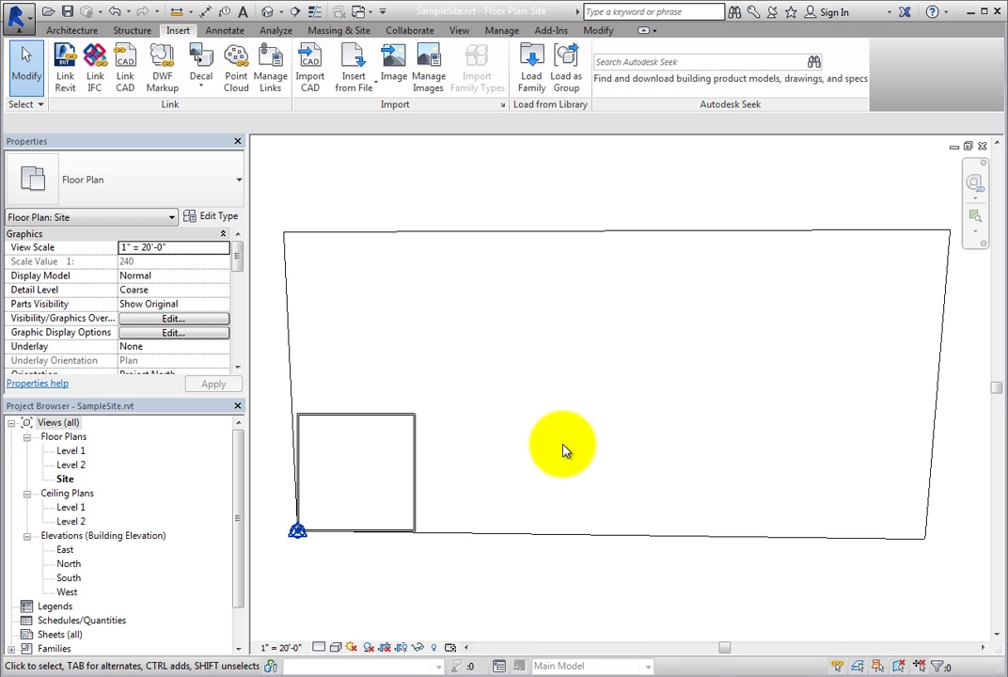
Add SampleBuilding2.rvt through Manage Links with Auto - Origin to Origin positioning.
click(502, 31)
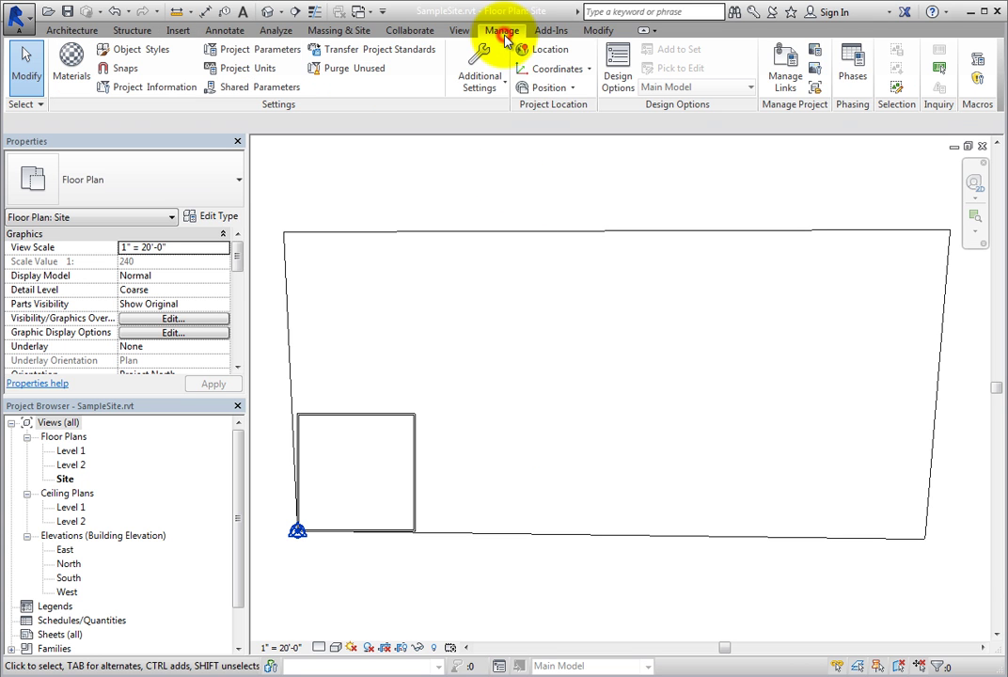
click(776, 98)
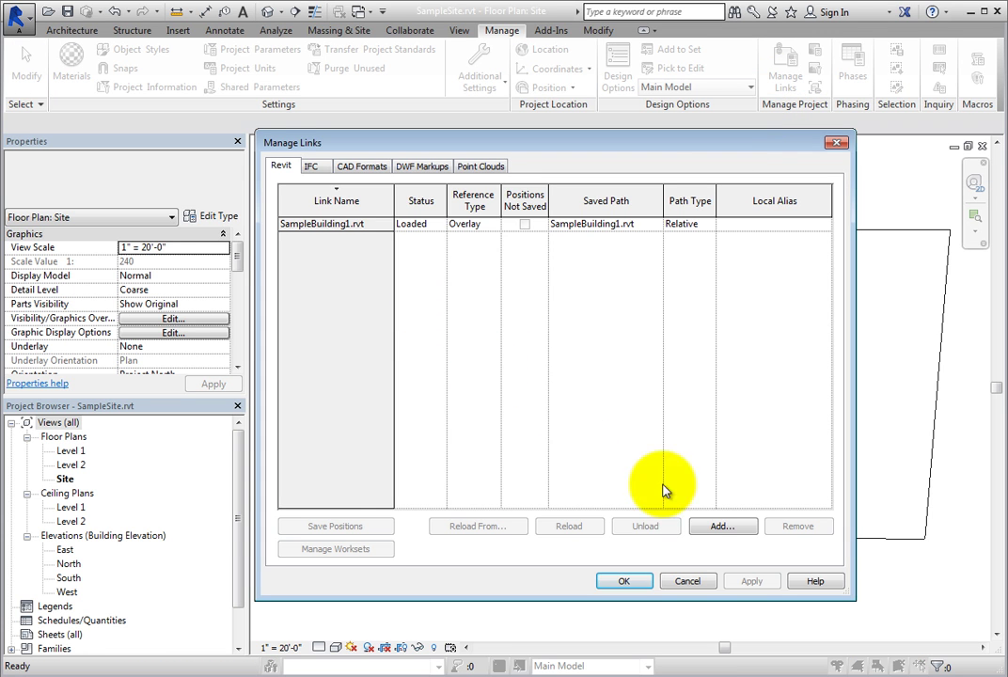
click(721, 527)
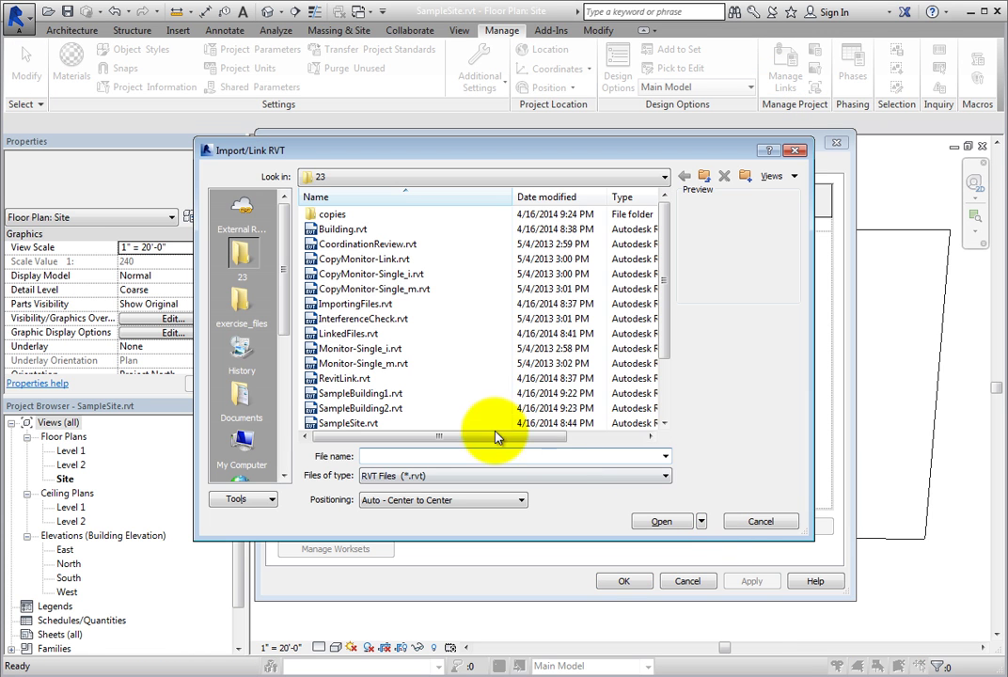
click(420, 409)
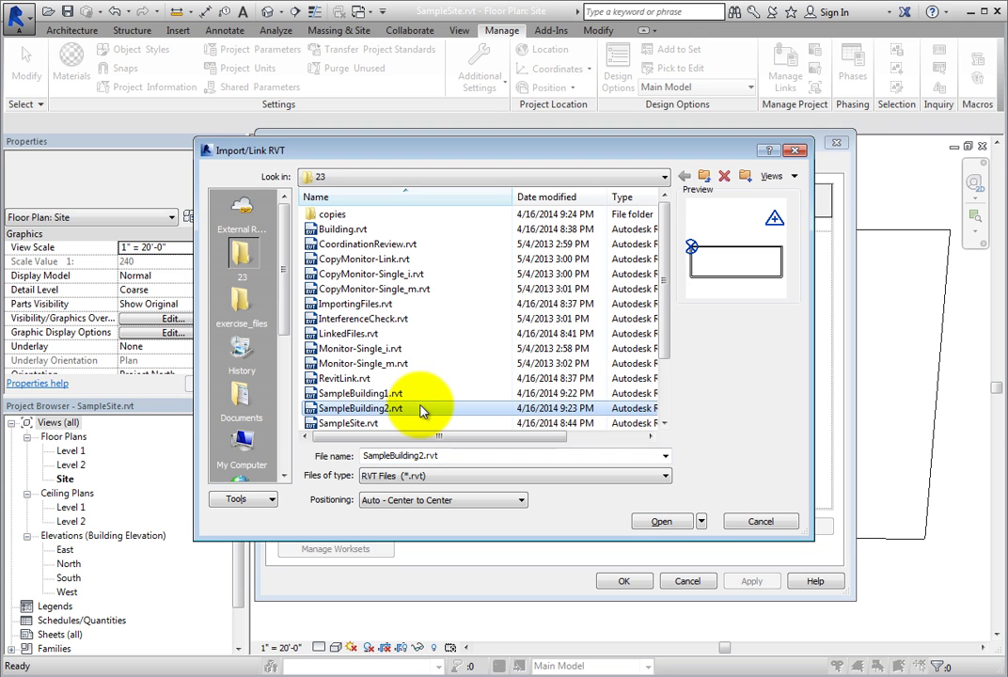
click(513, 504)
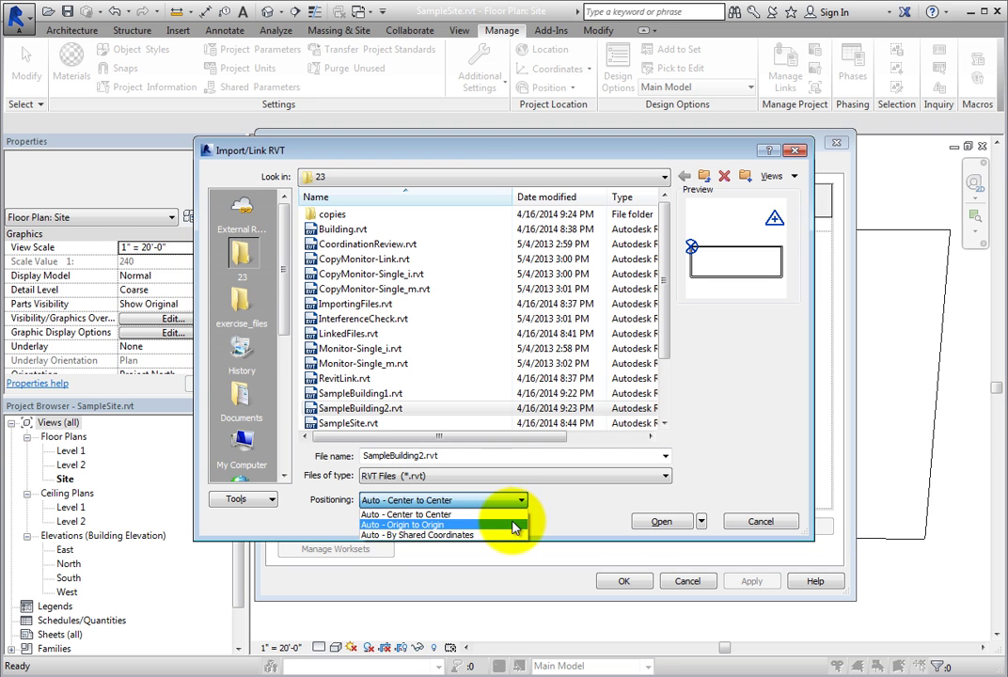
click(516, 525)
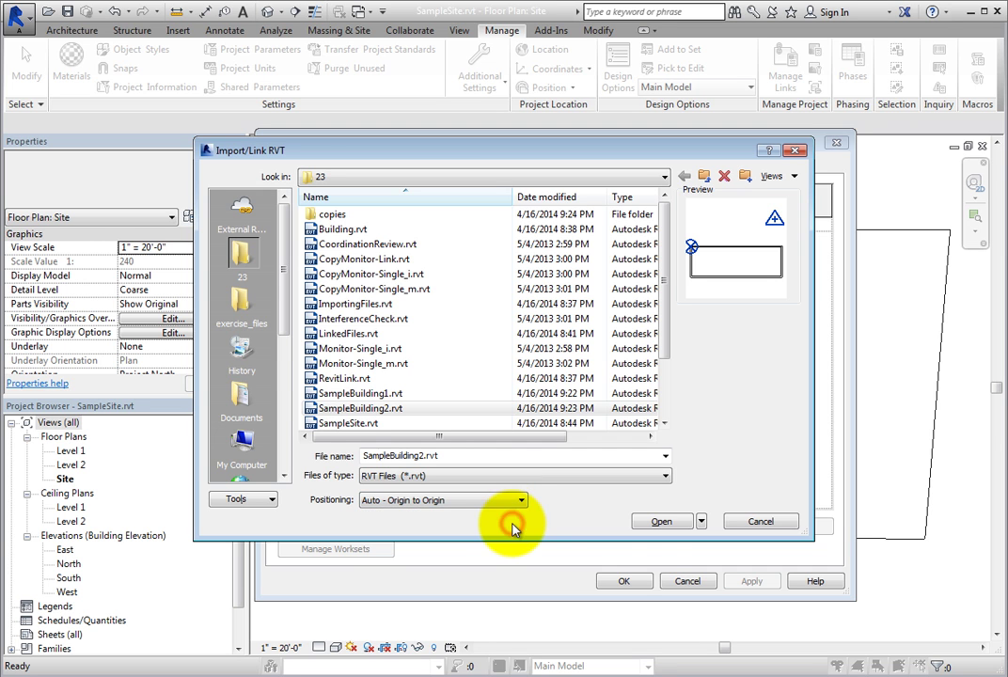
click(660, 523)
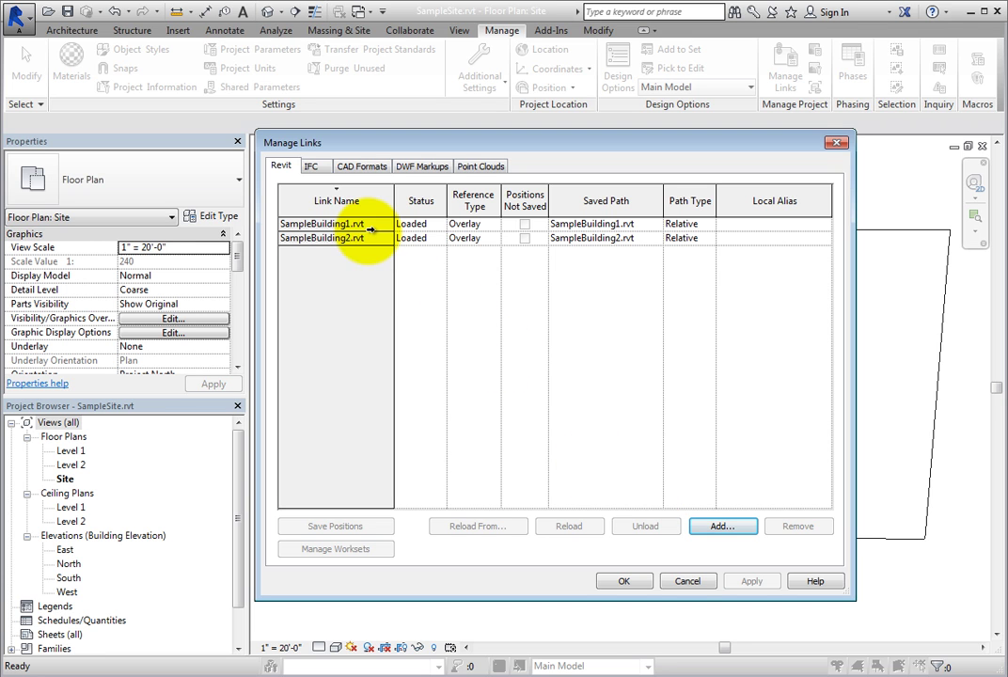
click(632, 581)
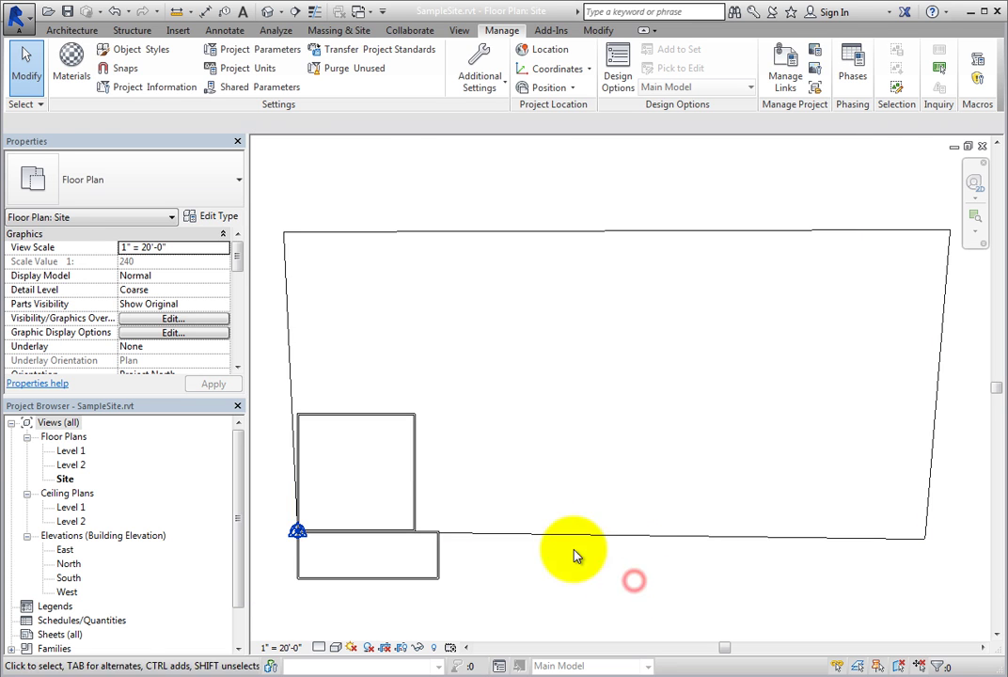
Drag SampleBuilding1 up inside the site and SampleBuilding2 to the site's upper right.
click(414, 435)
drag(412, 431, 442, 333)
drag(444, 548, 743, 303)
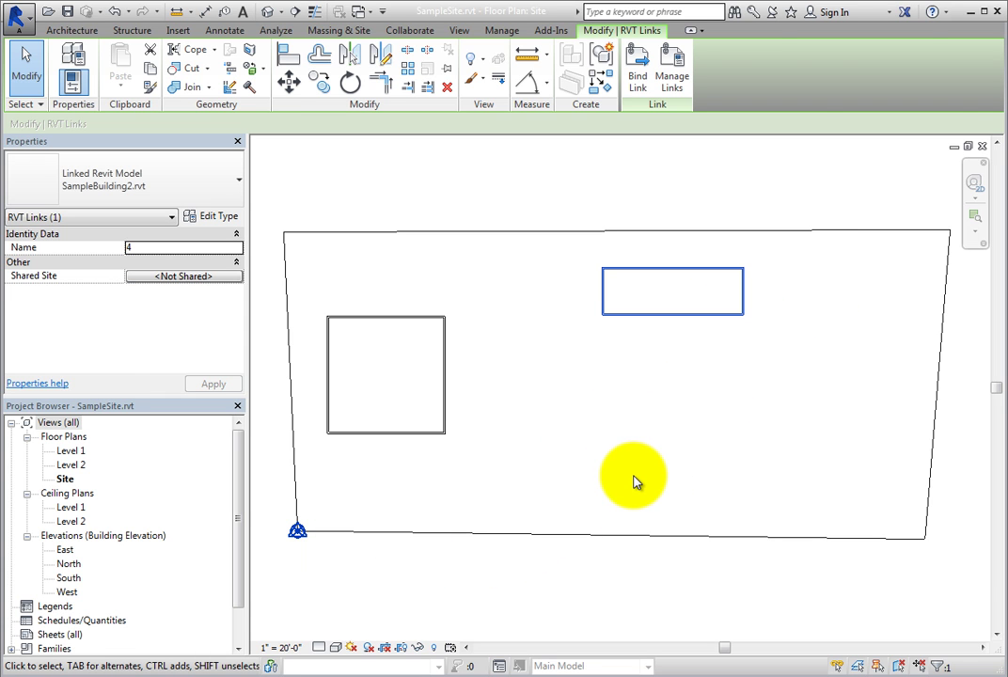
click(634, 482)
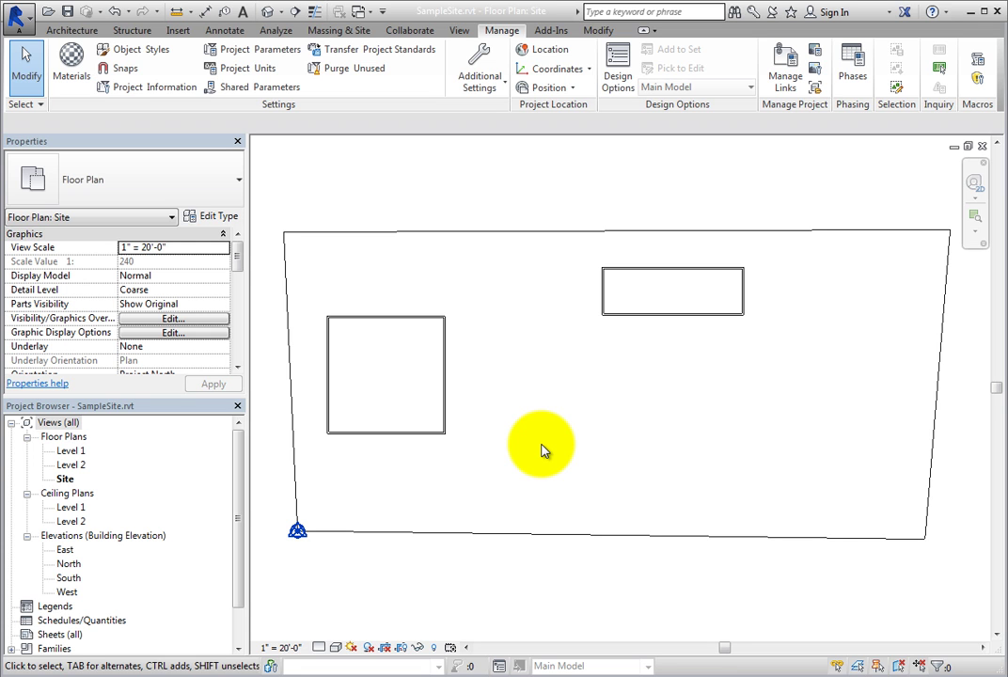
Choose Publish Coordinates from the Coordinates dropdown on the Manage ribbon.
click(587, 75)
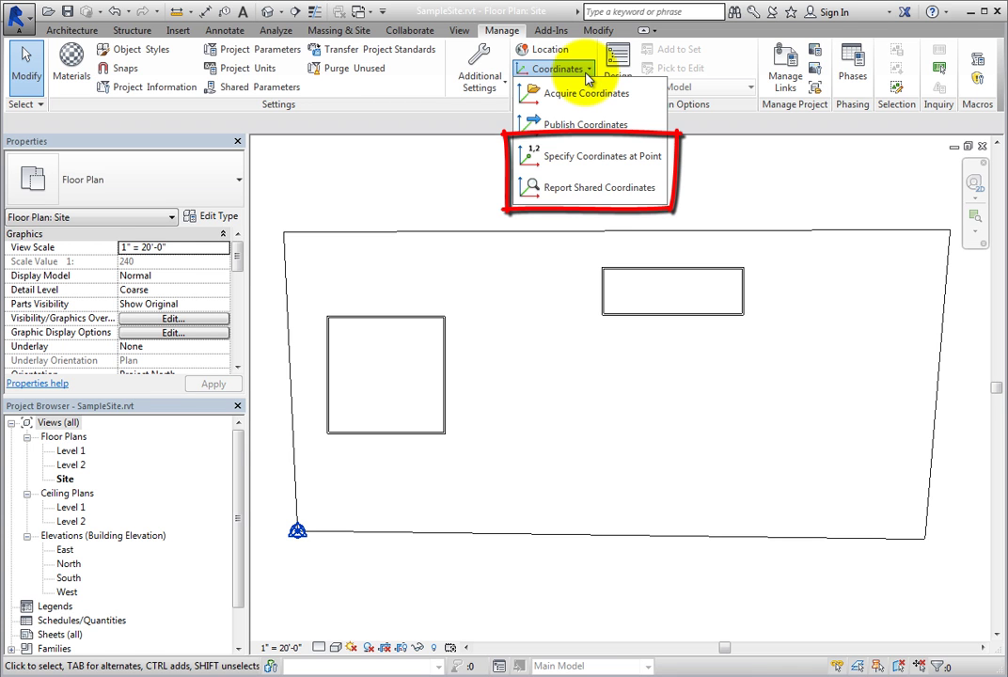
click(587, 73)
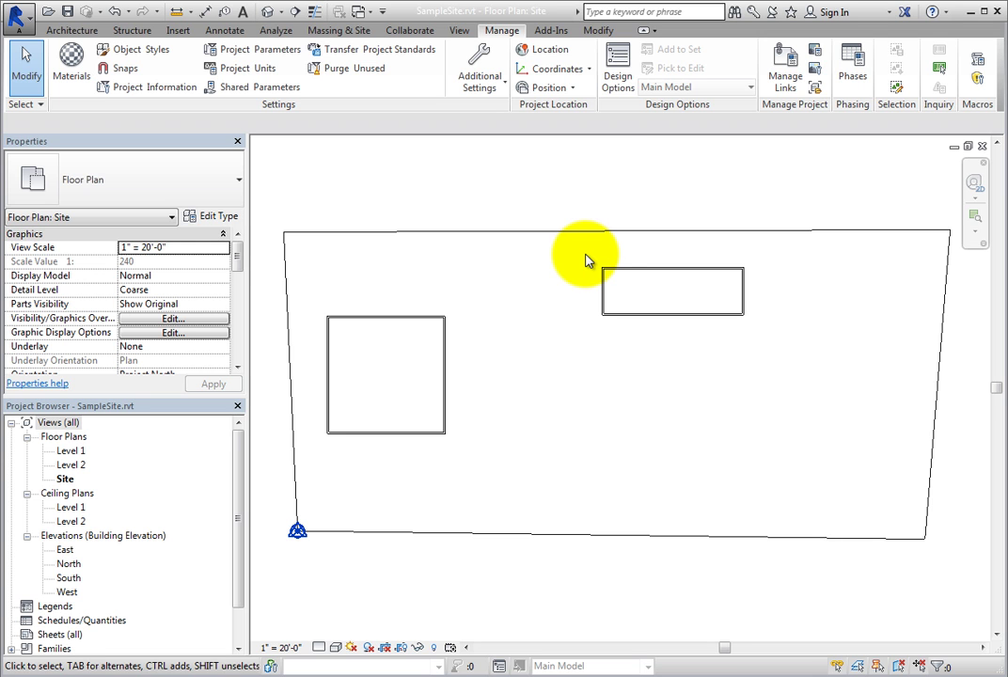
click(591, 72)
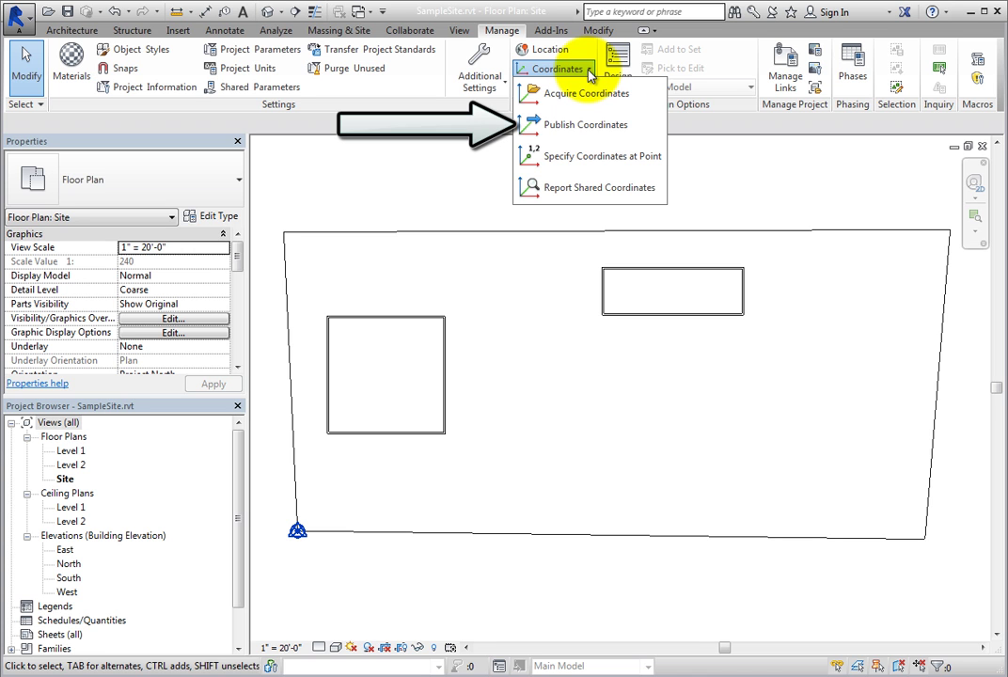
click(644, 126)
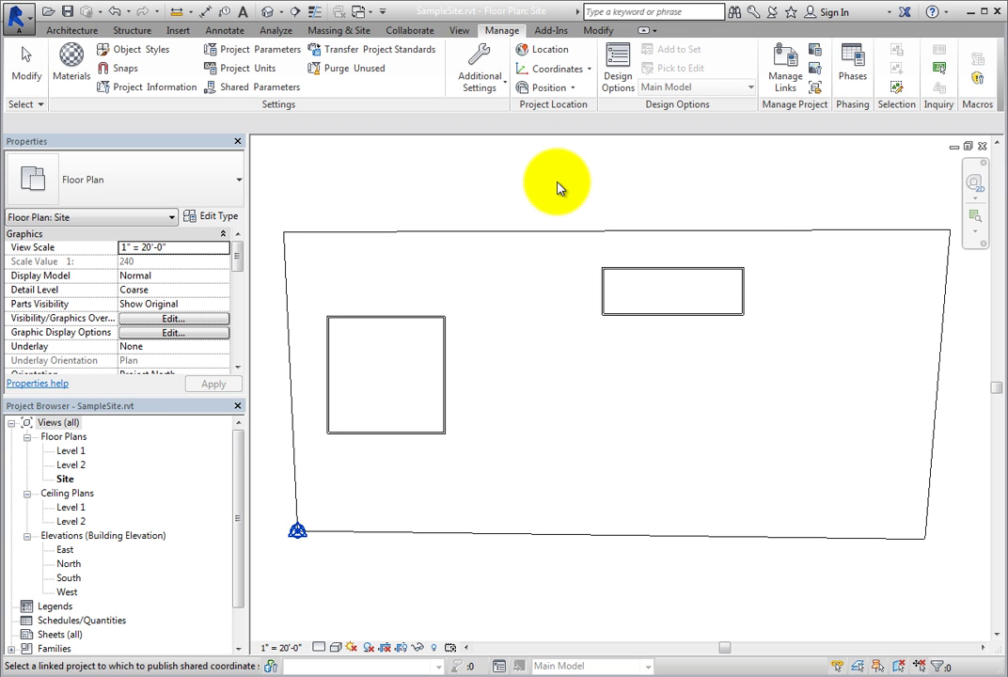
Pick the SampleBuilding1 link and accept its Internal (current) site position.
click(442, 322)
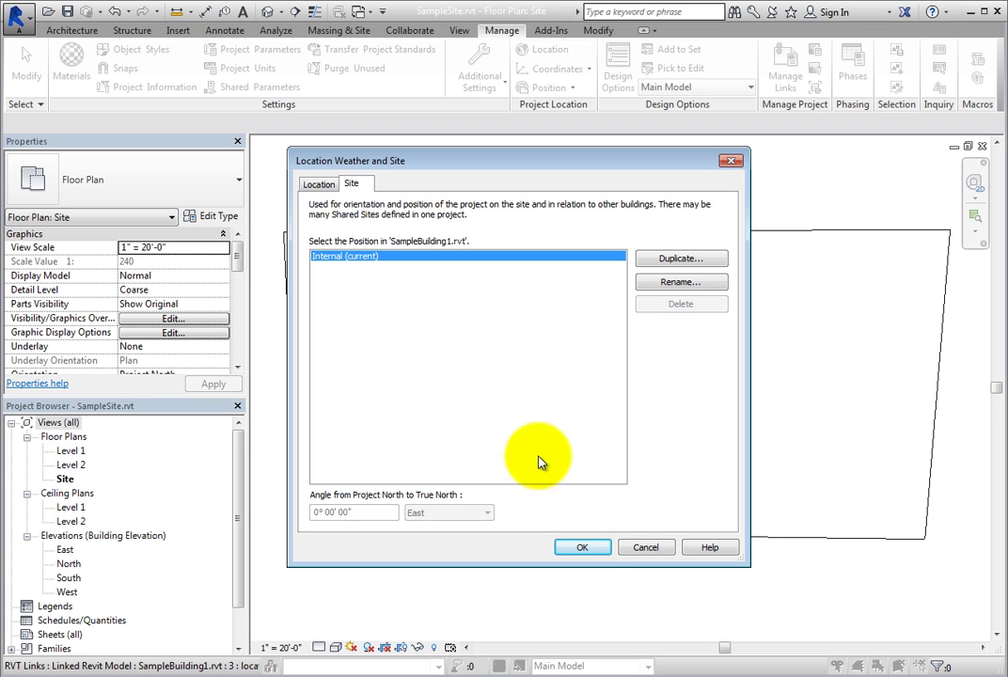
click(596, 548)
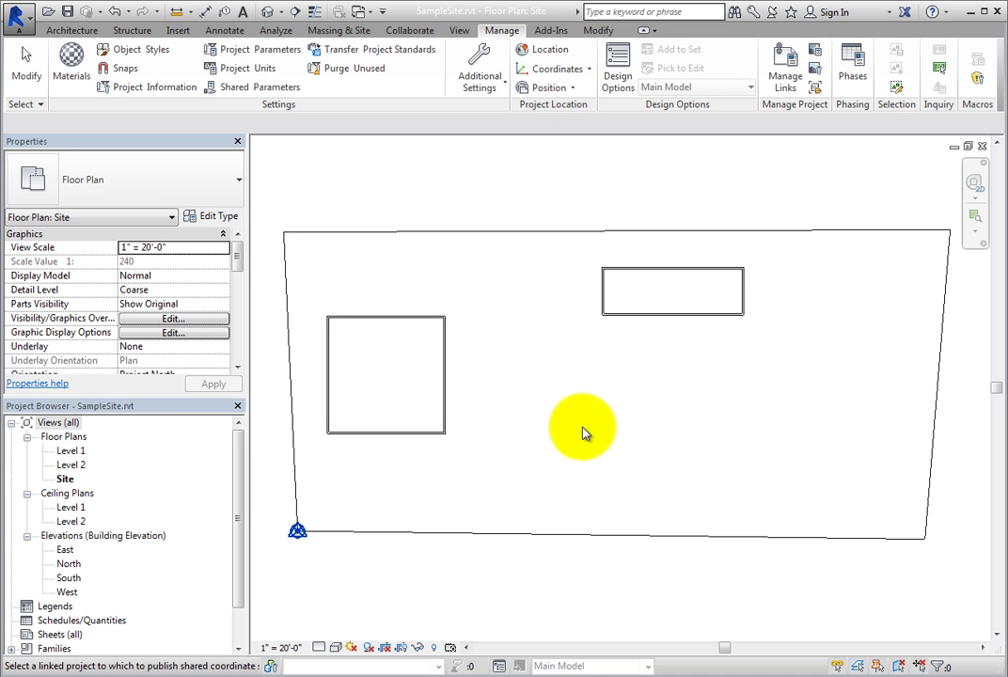
Pick the SampleBuilding2 link and accept its Internal (current) site position.
click(643, 322)
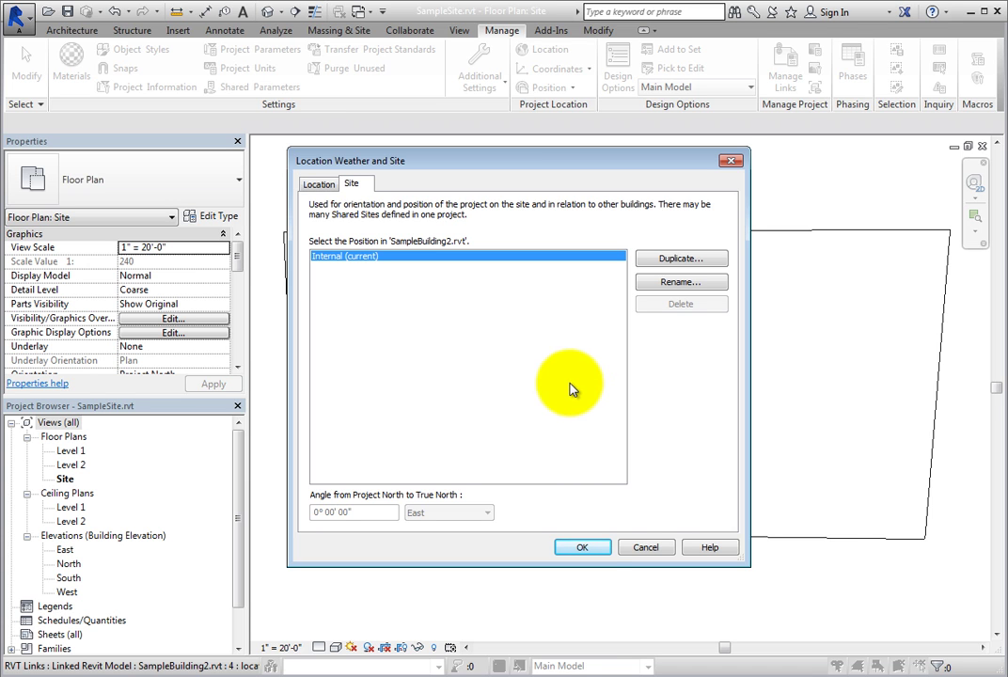
click(585, 549)
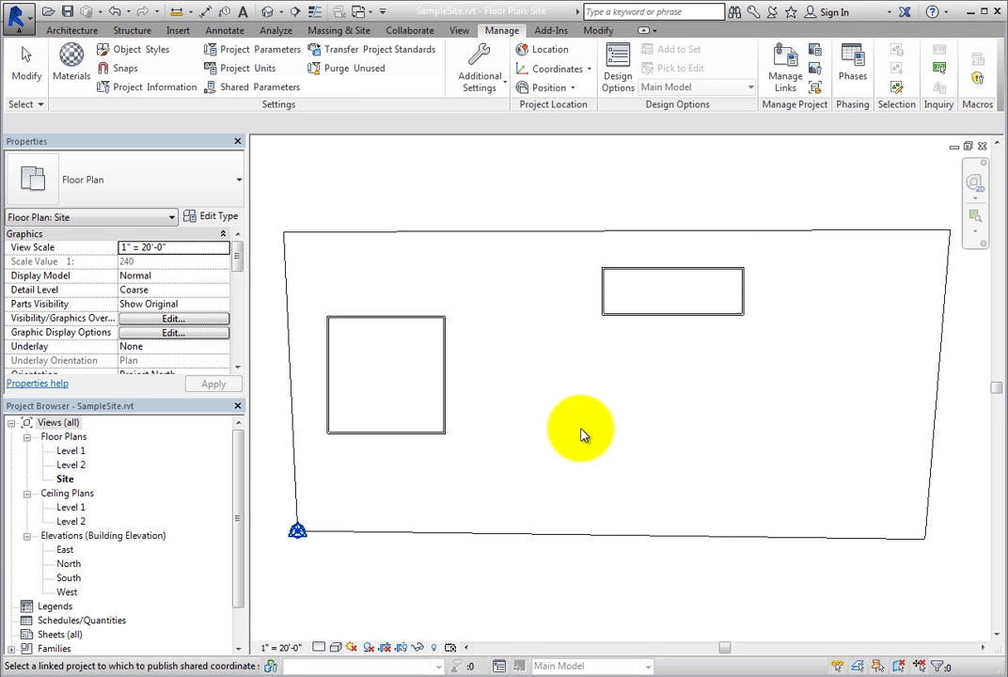
Save SampleSite, writing new shared positions to SampleBuilding1 and SampleBuilding2, then save again.
click(67, 12)
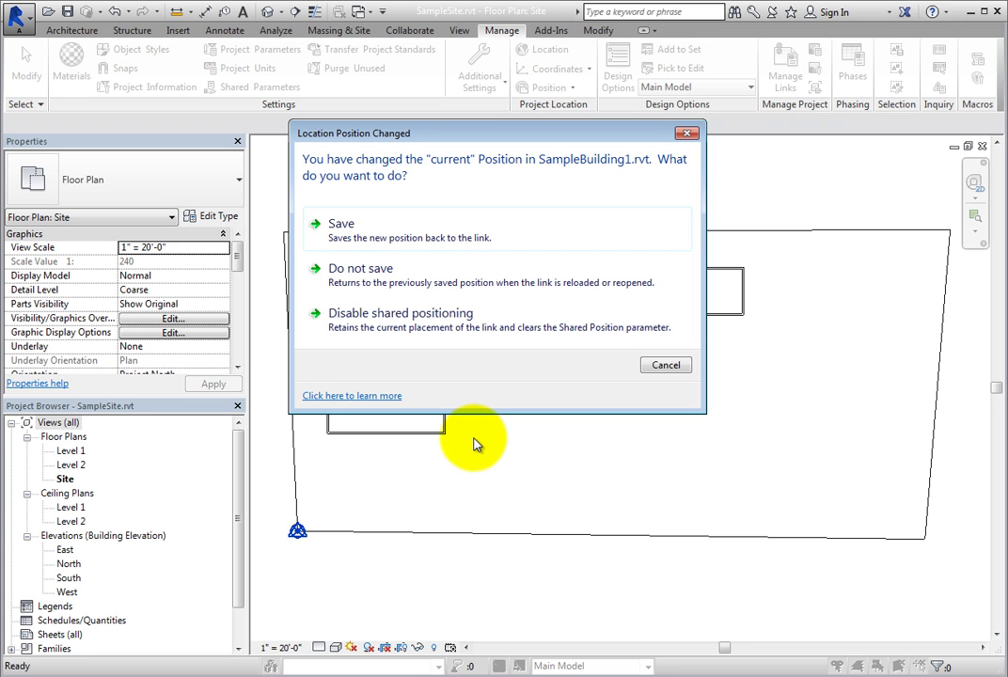
click(525, 241)
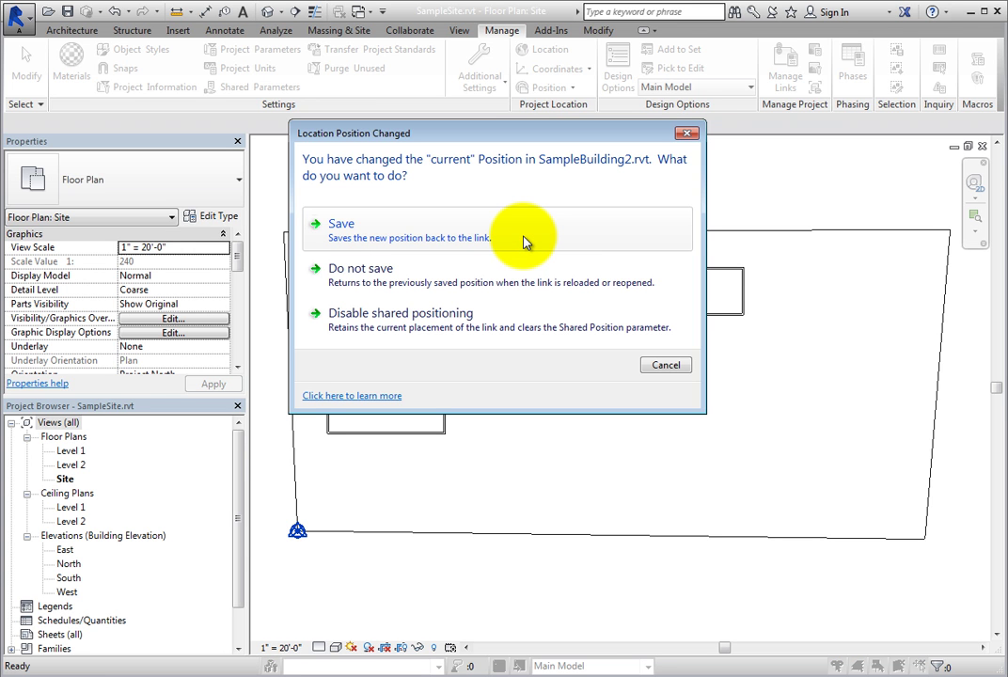
click(524, 239)
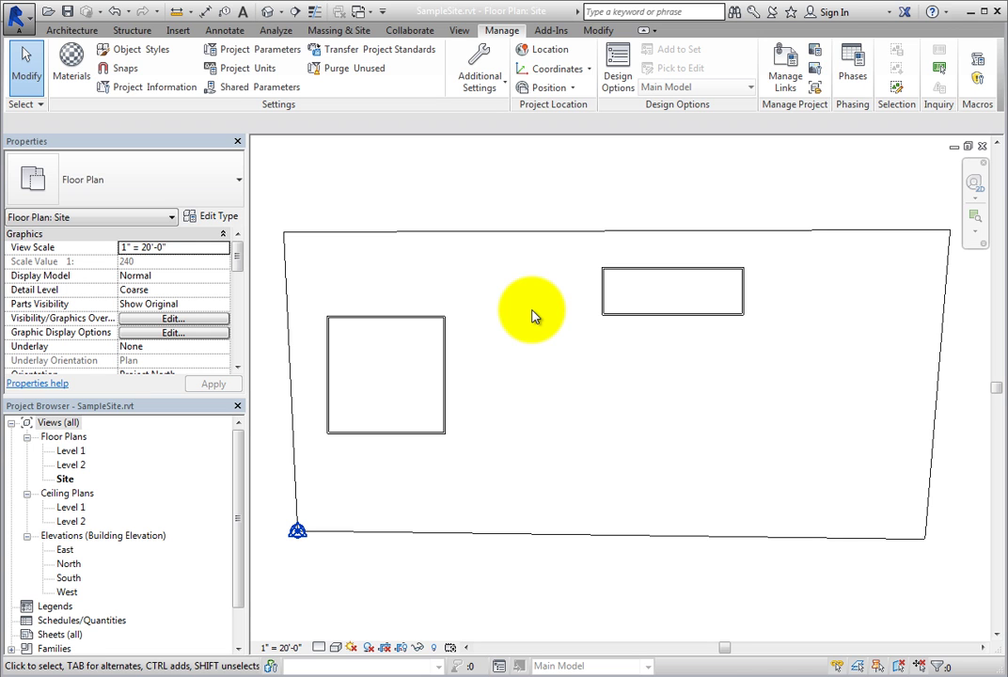
click(67, 12)
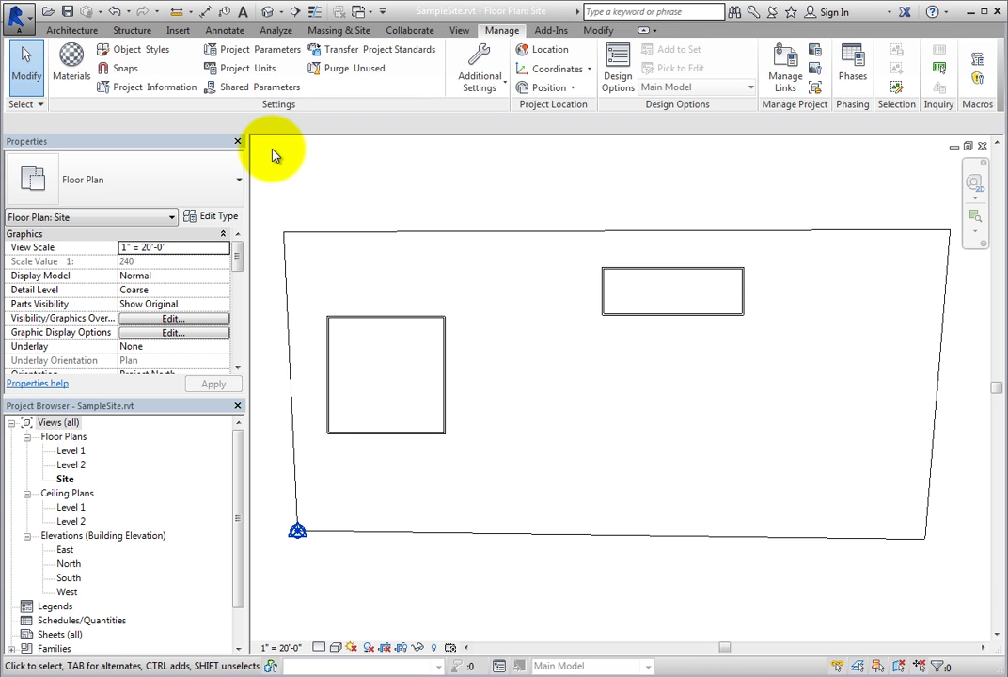
Close the site project and open SampleBuilding1.rvt from the recent files list.
click(28, 24)
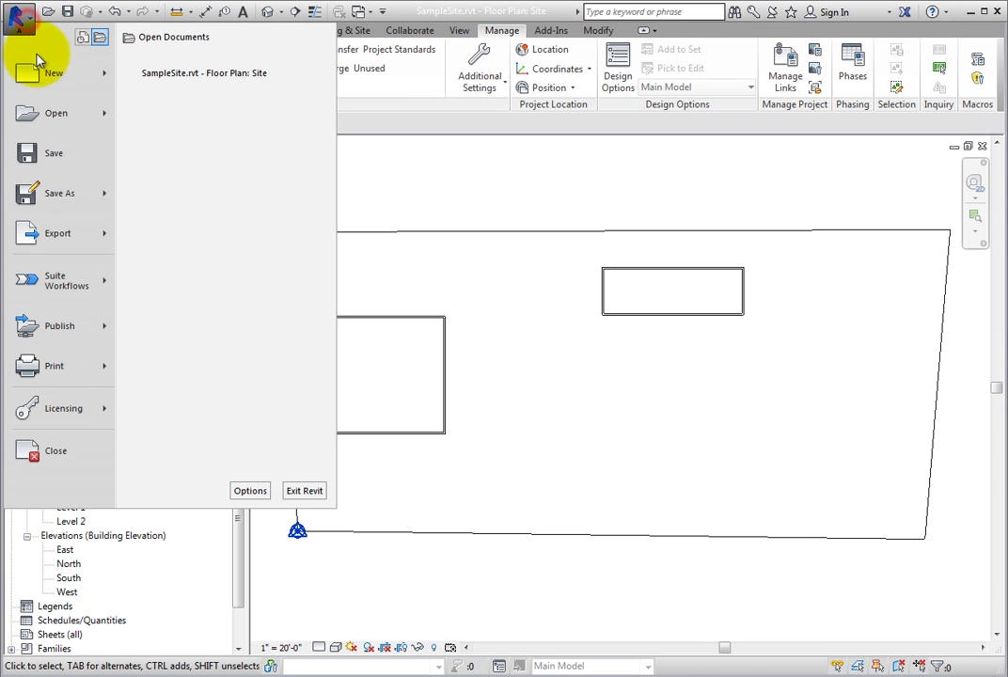
click(66, 450)
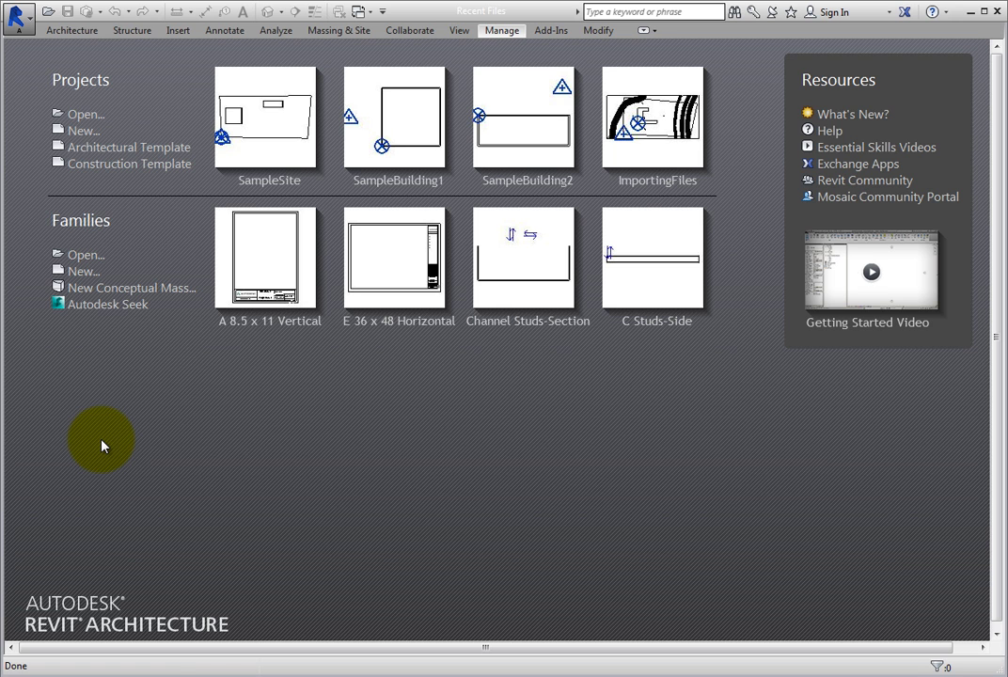
click(419, 183)
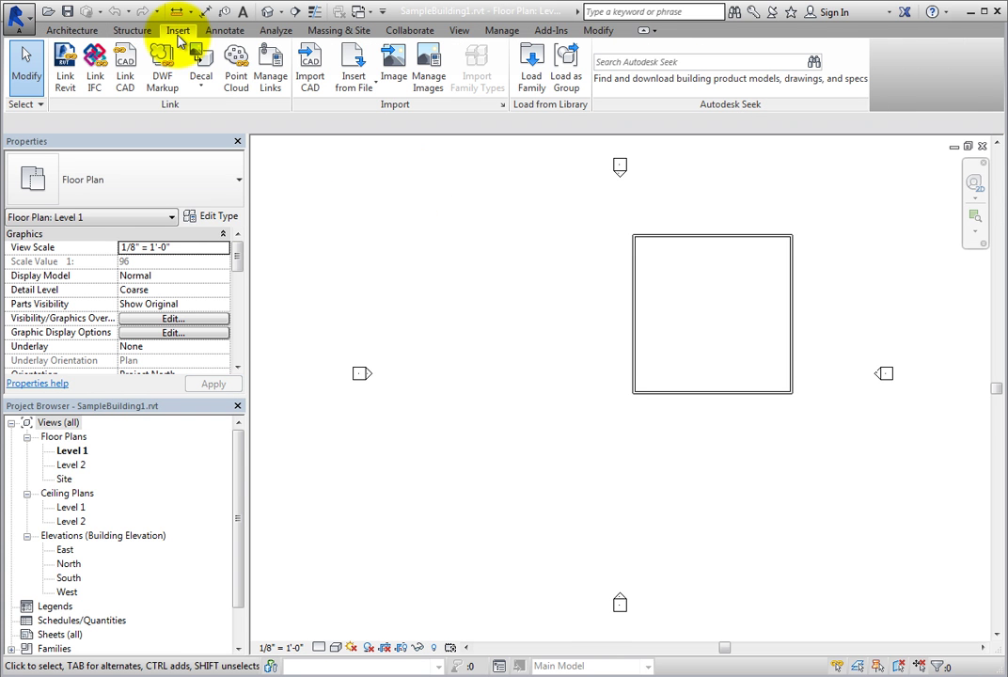
Link SampleBuilding2.rvt into the project with Auto - By Shared Coordinates positioning.
click(68, 84)
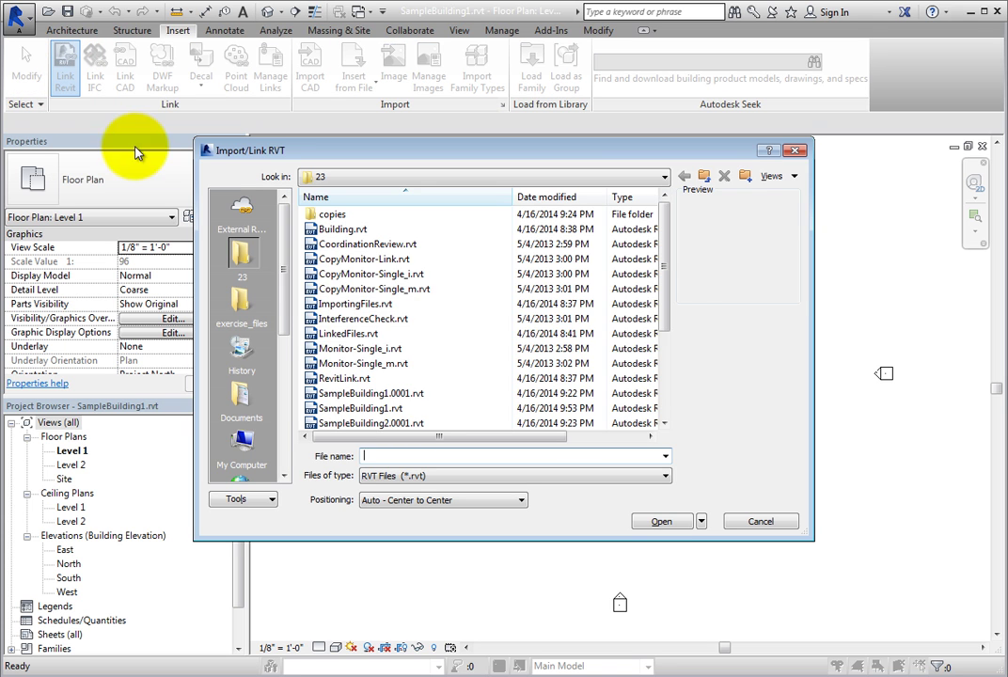
drag(666, 320, 666, 365)
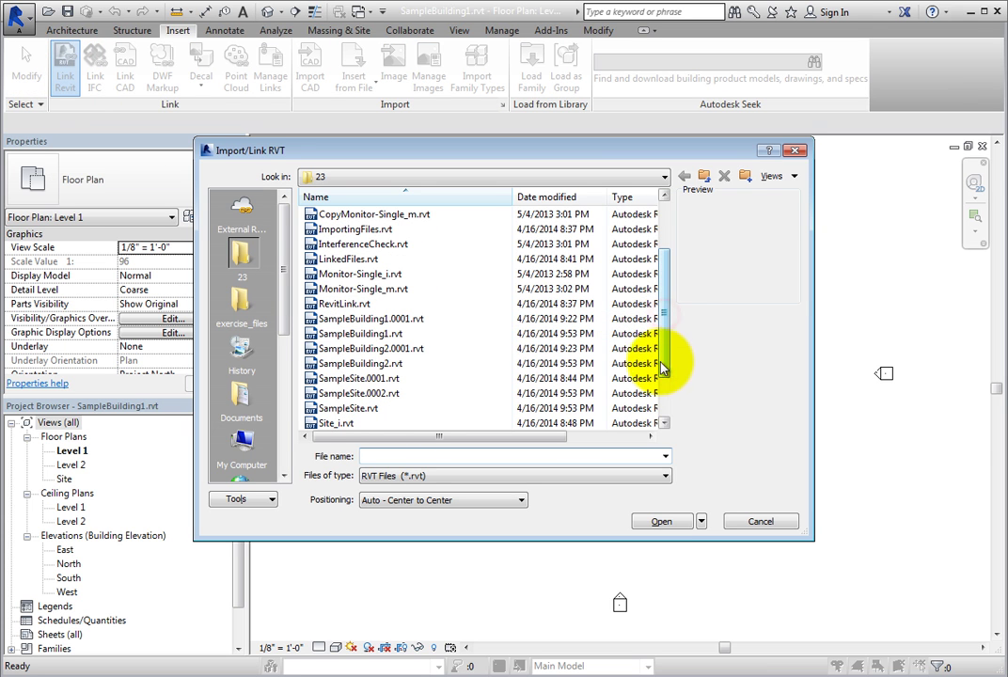
click(437, 366)
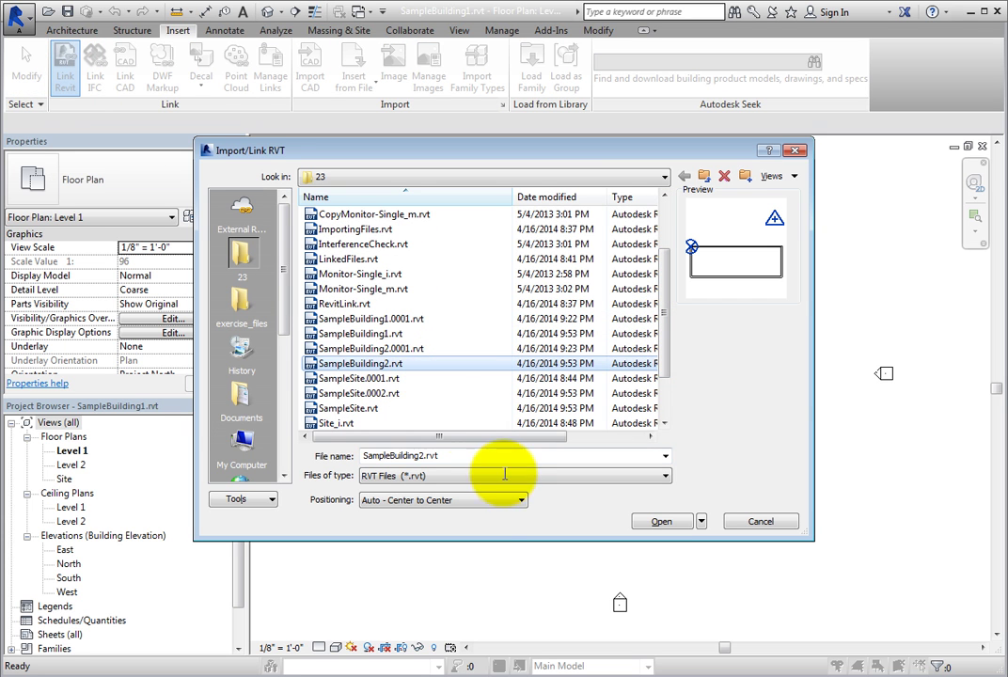
click(509, 503)
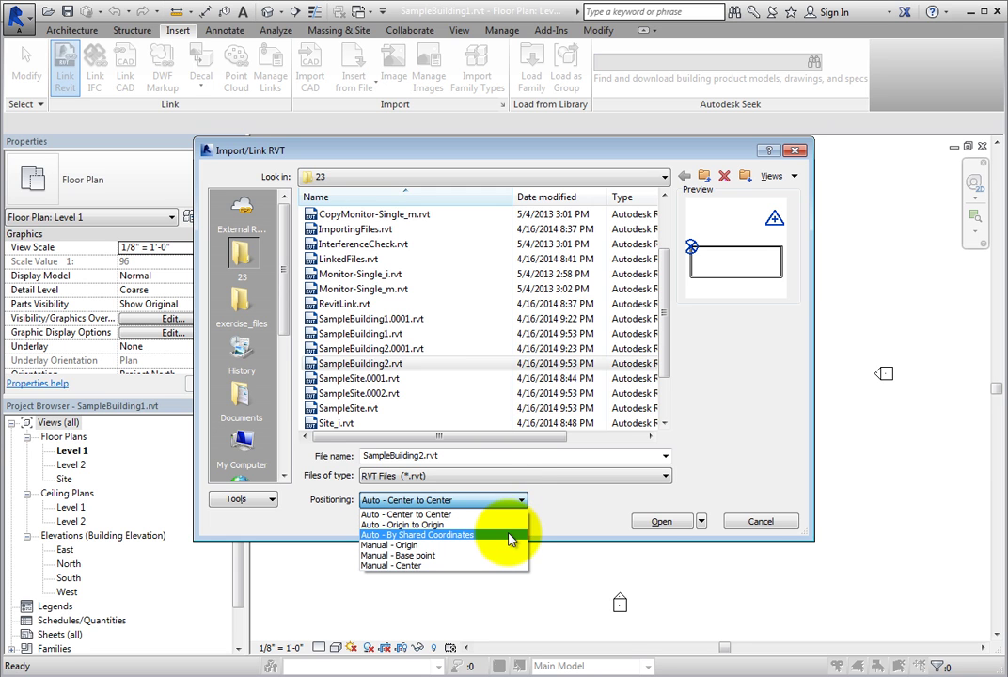
click(511, 536)
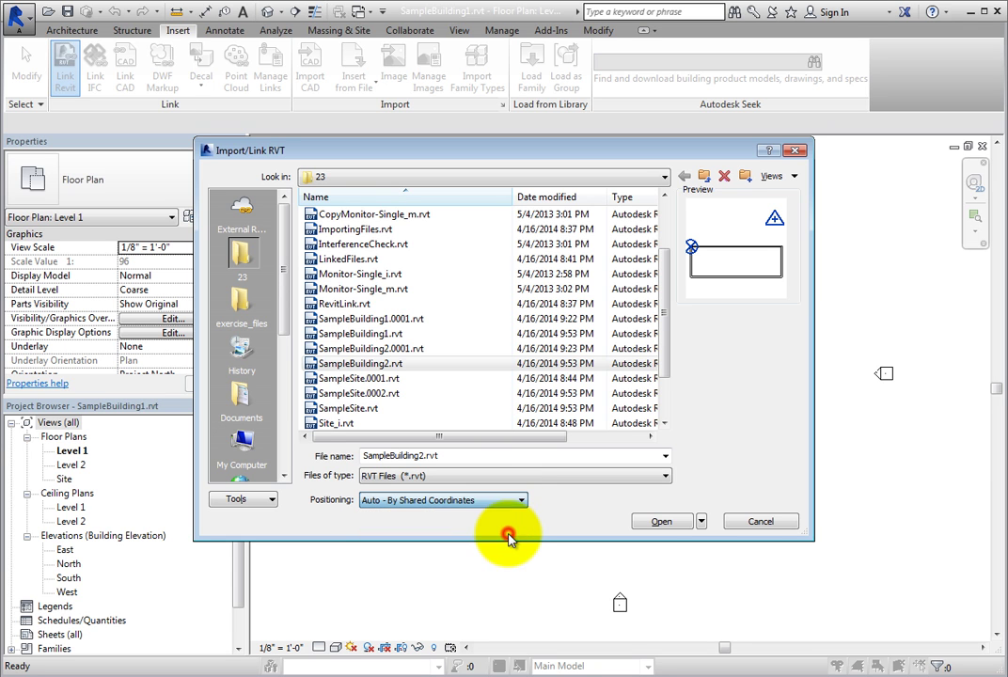
click(660, 523)
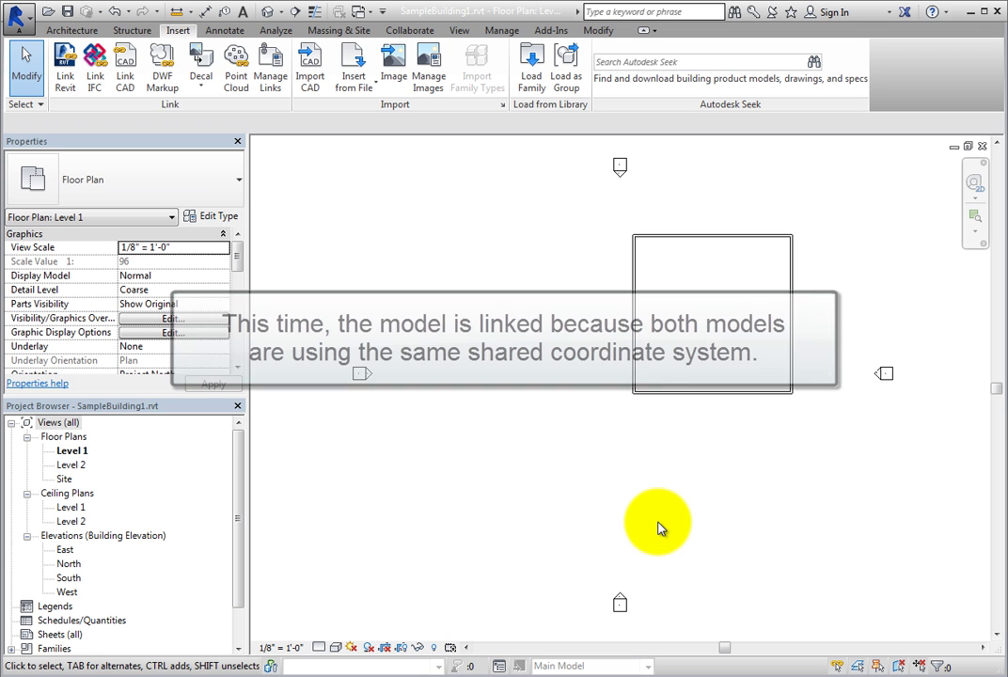
Zoom to fit both buildings, then open the Site floor plan showing the linked SampleBuilding2.
right_click(468, 548)
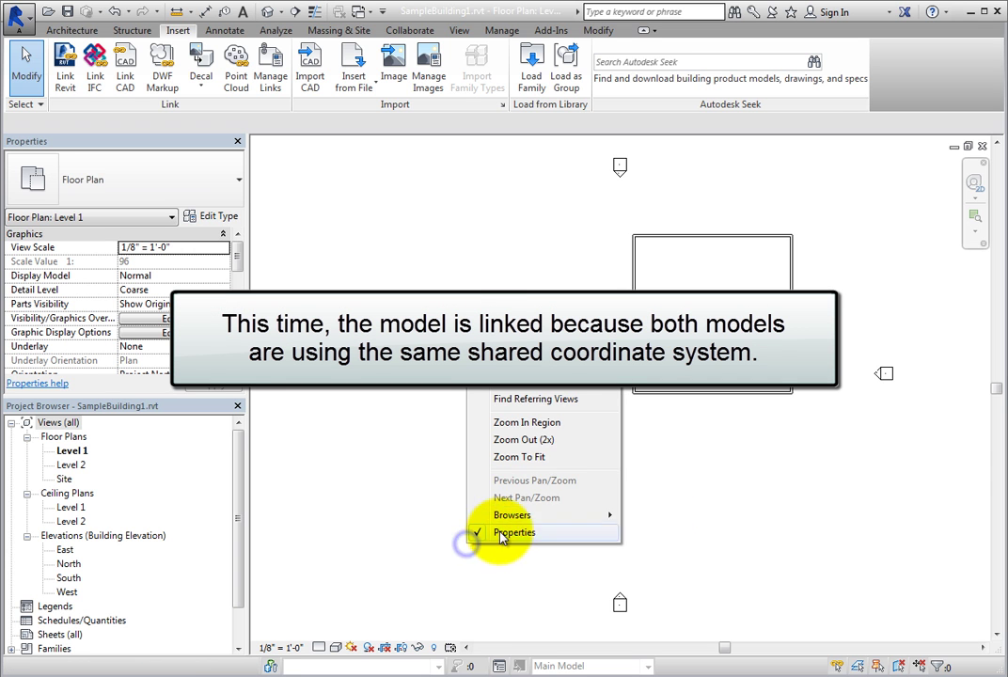
click(567, 460)
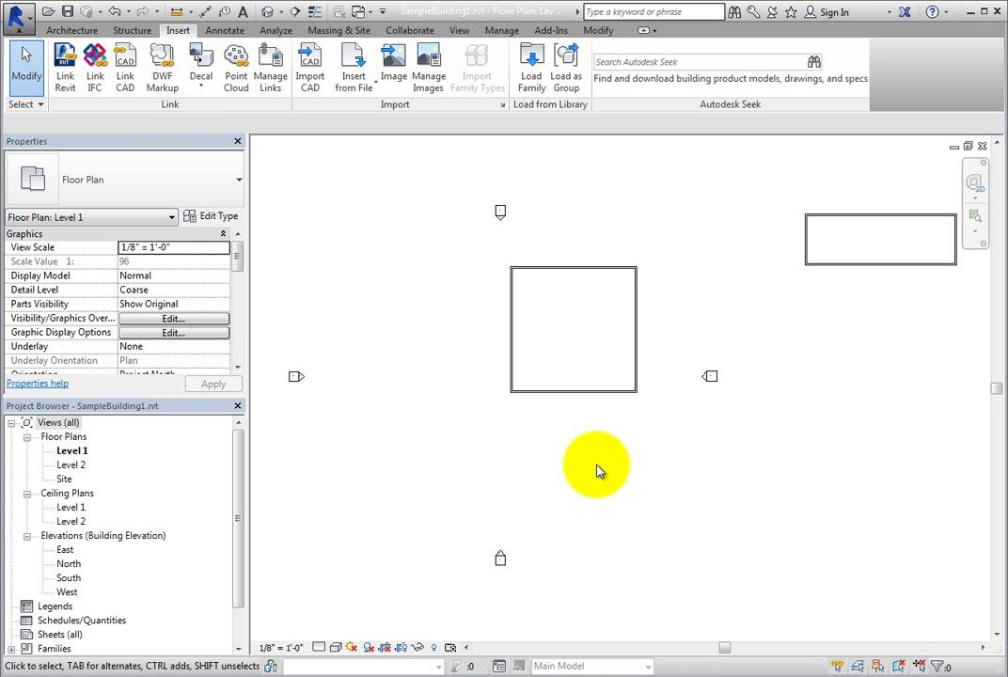
double_click(65, 480)
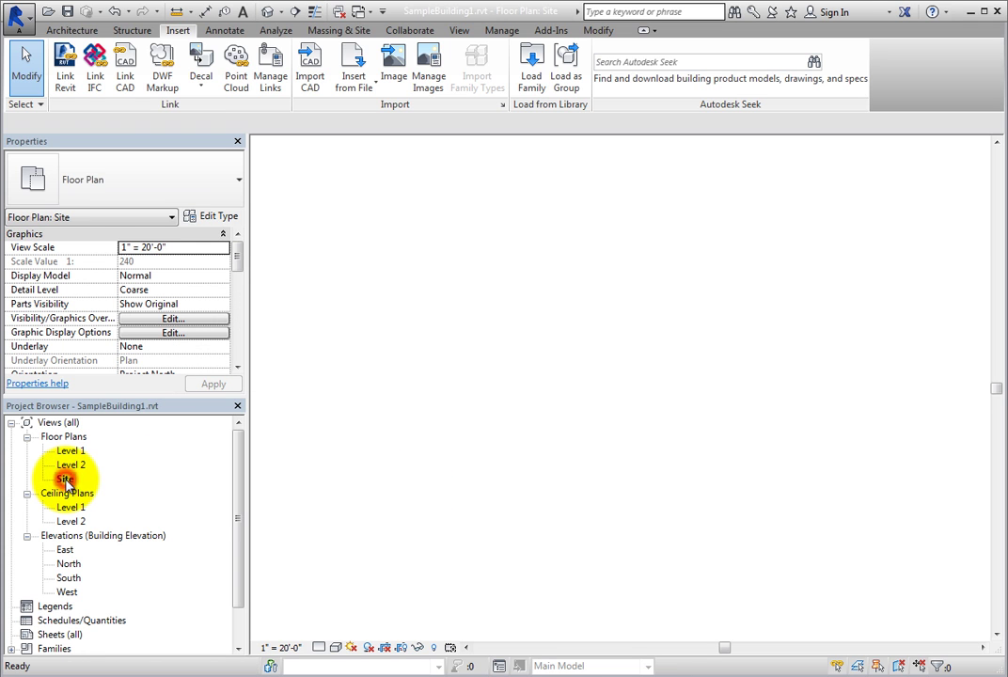
scroll(497, 554, down, 3)
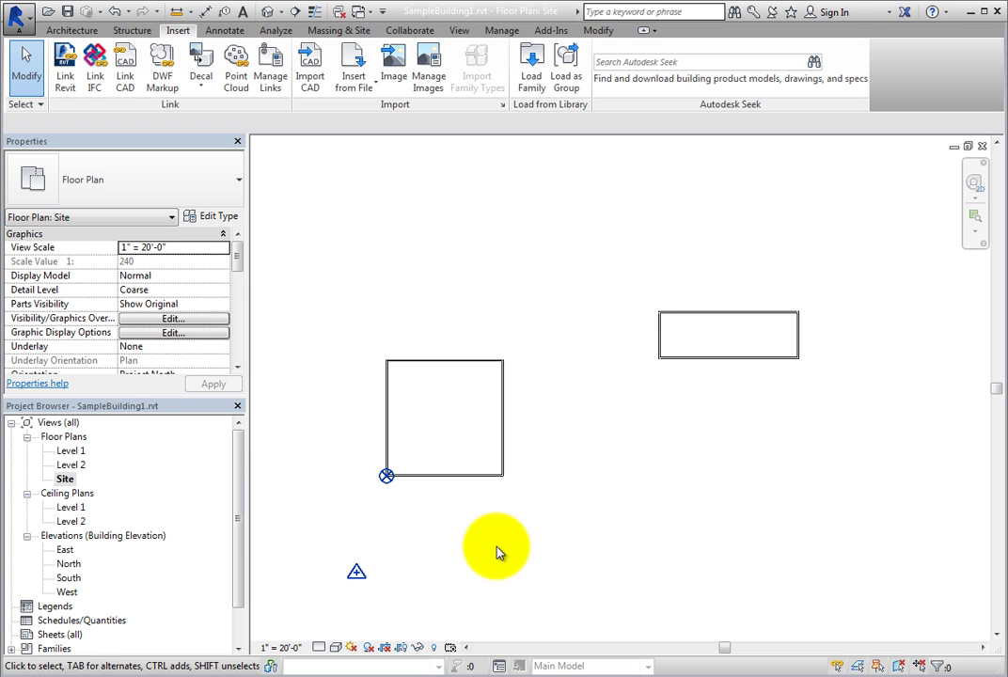